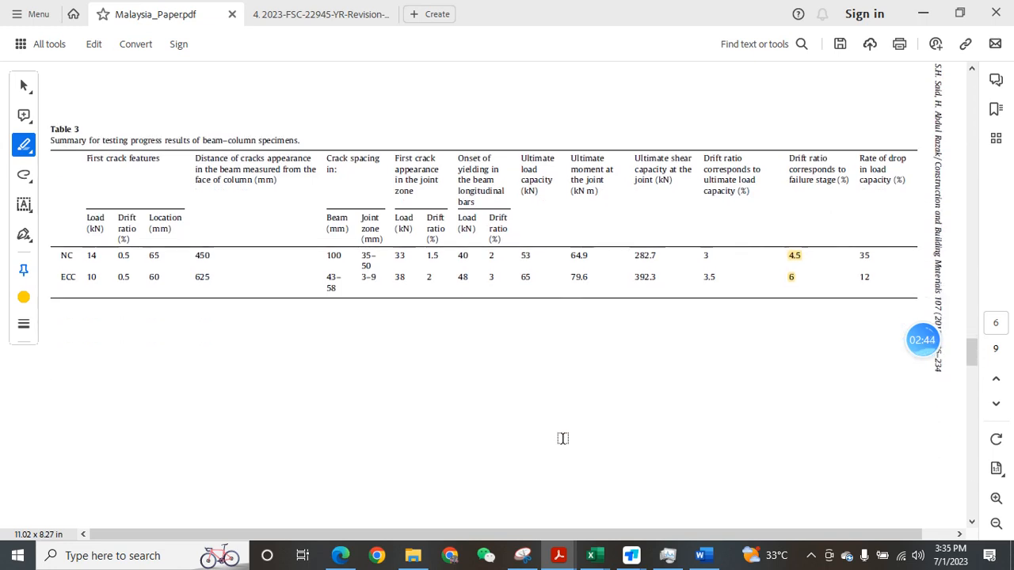
Step: Examine the NC and ECC load-deflection hysteresis graphs in Malaysia_Paper.pdf, and view the stiffness degradation figure in the second open paper
scroll(561, 438, down, 10)
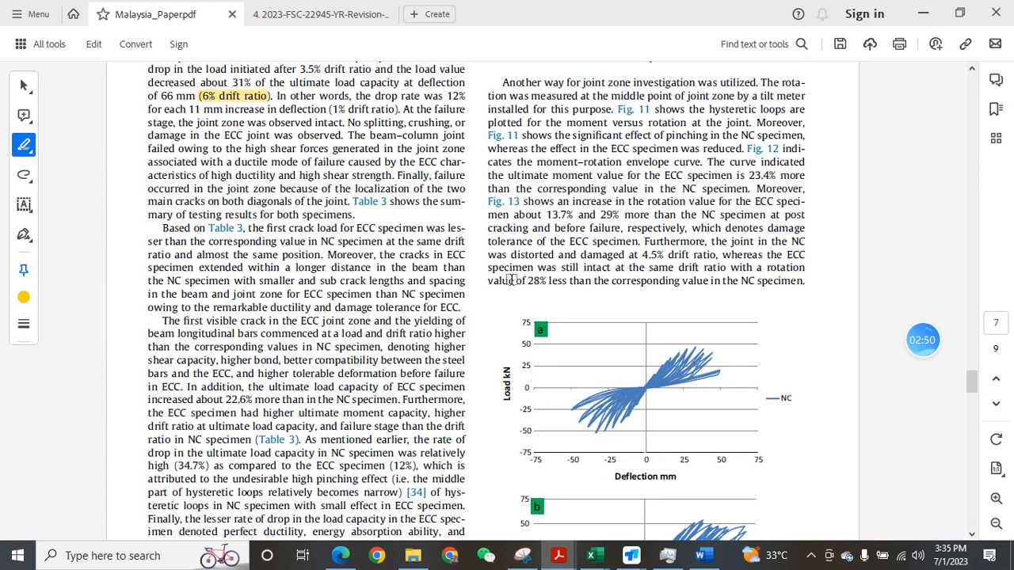
scroll(568, 315, down, 2)
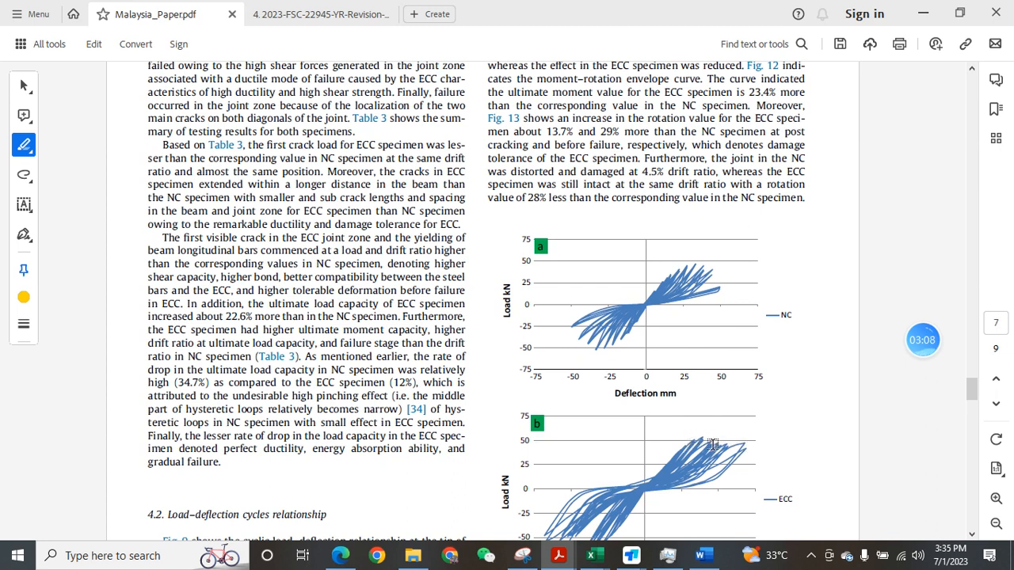
click(307, 24)
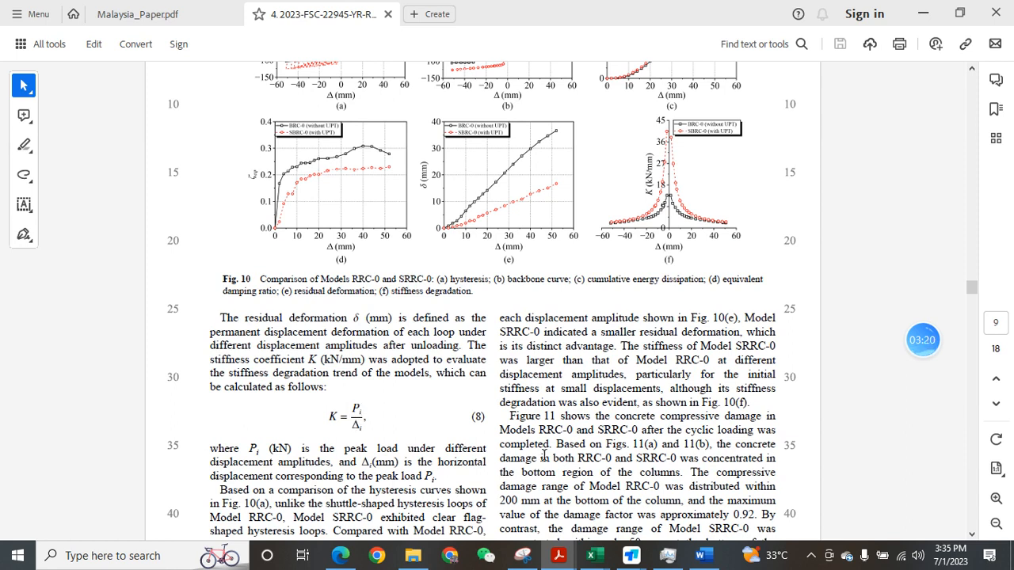
Step: Switch to the Loading protocol-mon workbook in Excel and inspect the cyclic loading data in columns E and F, including the F1 formula
mouse_move(590, 555)
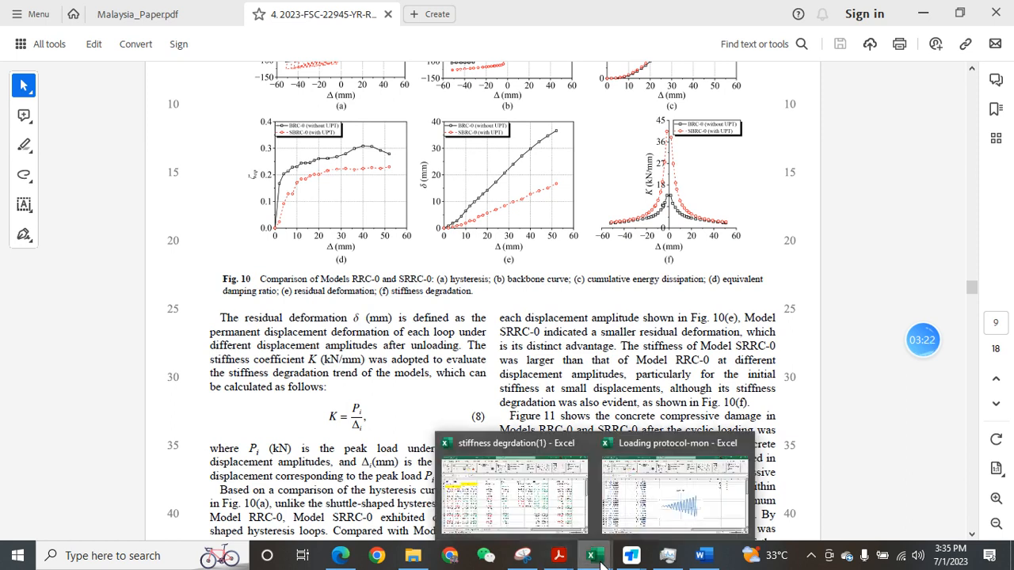
click(641, 501)
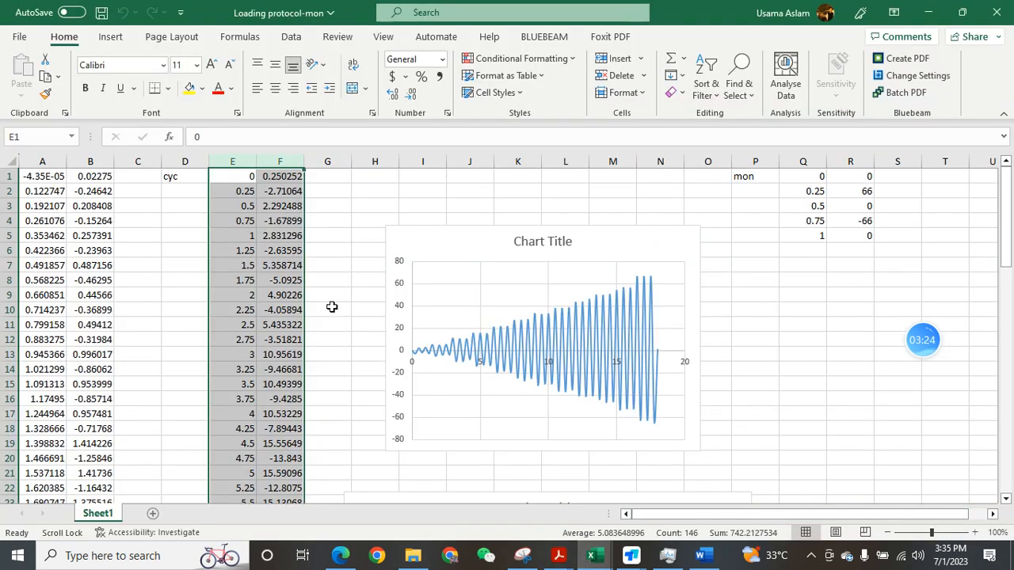
drag(41, 163, 79, 163)
click(235, 176)
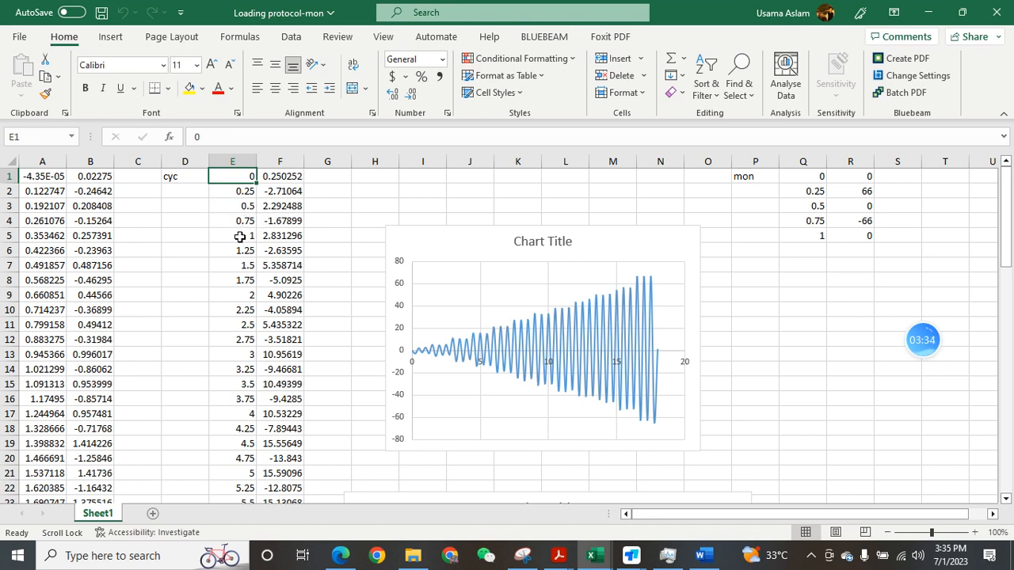
click(274, 177)
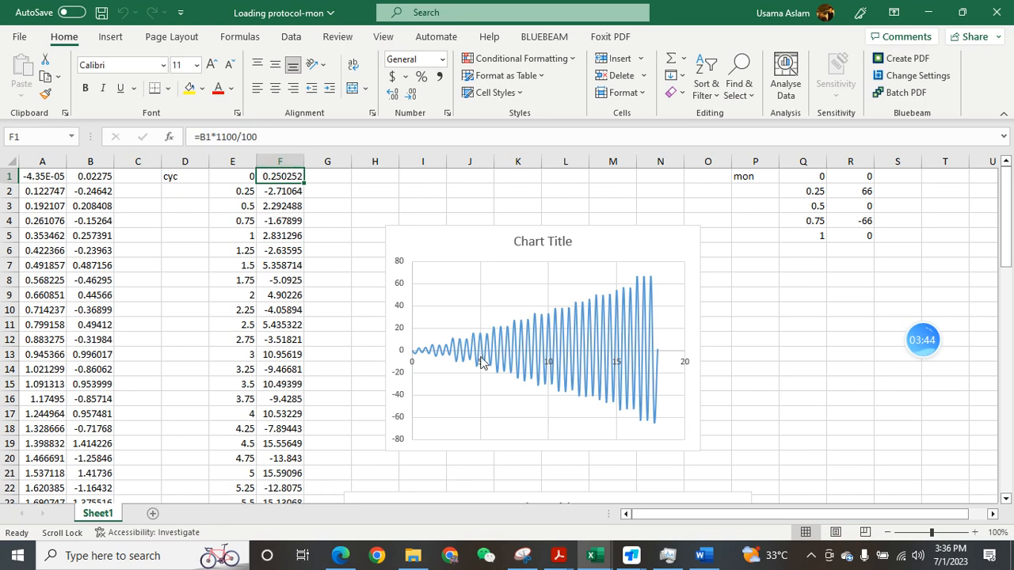
Step: Switch to the stiffness degrdation(1) workbook and compare the first NC and ECC deflection values with the drift ratio column headings
mouse_move(592, 549)
click(507, 491)
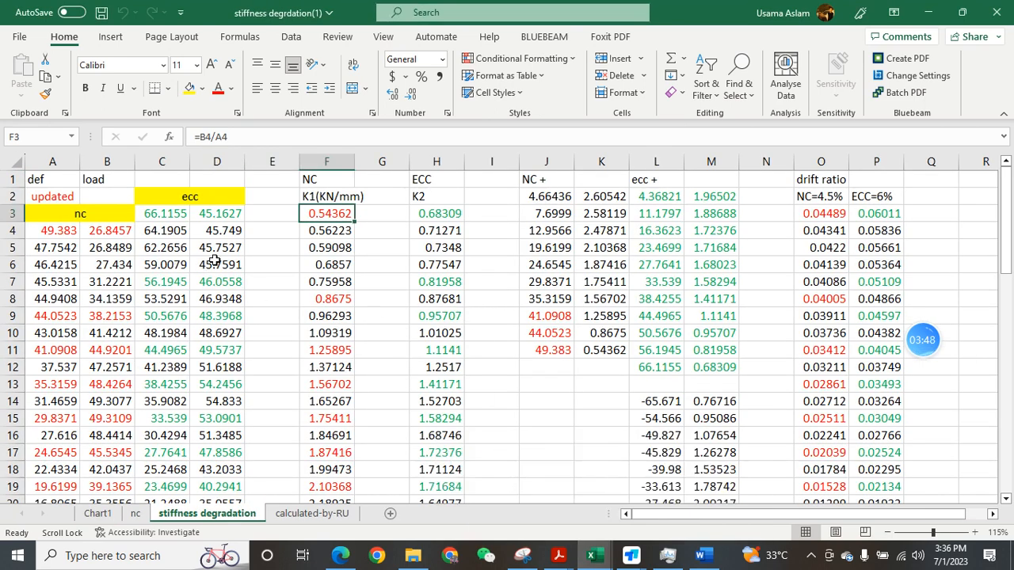
click(66, 230)
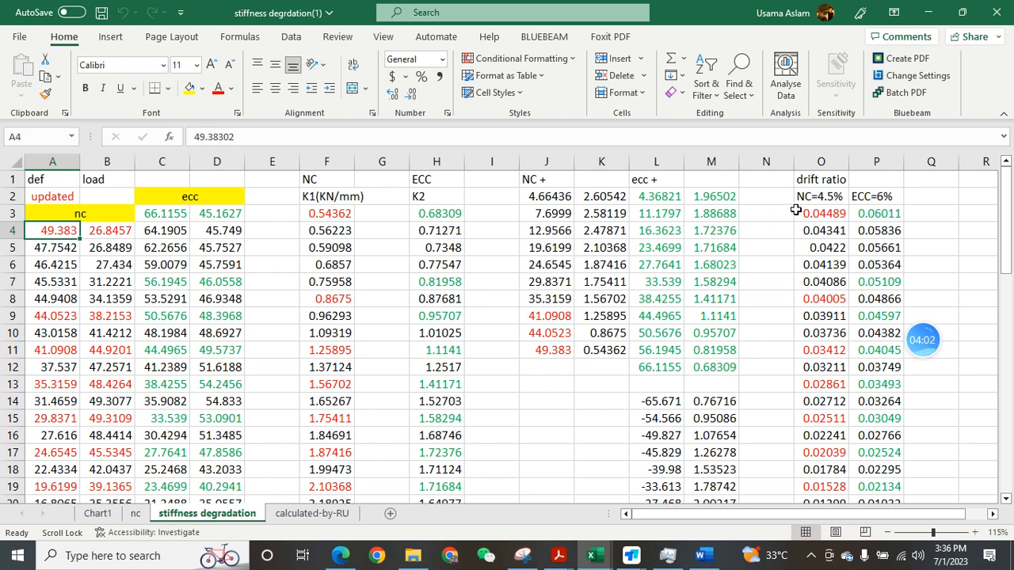
click(826, 198)
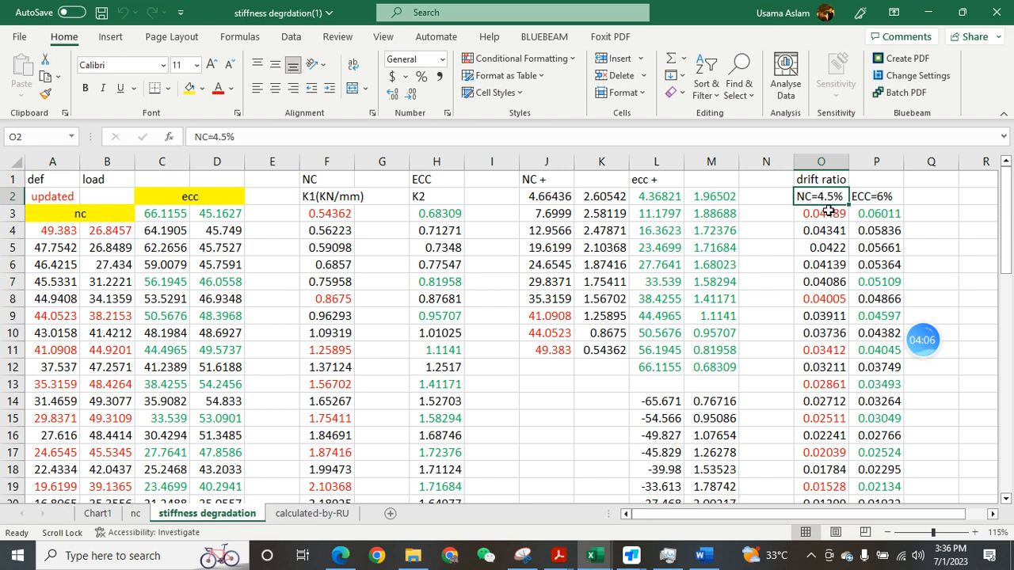
click(875, 198)
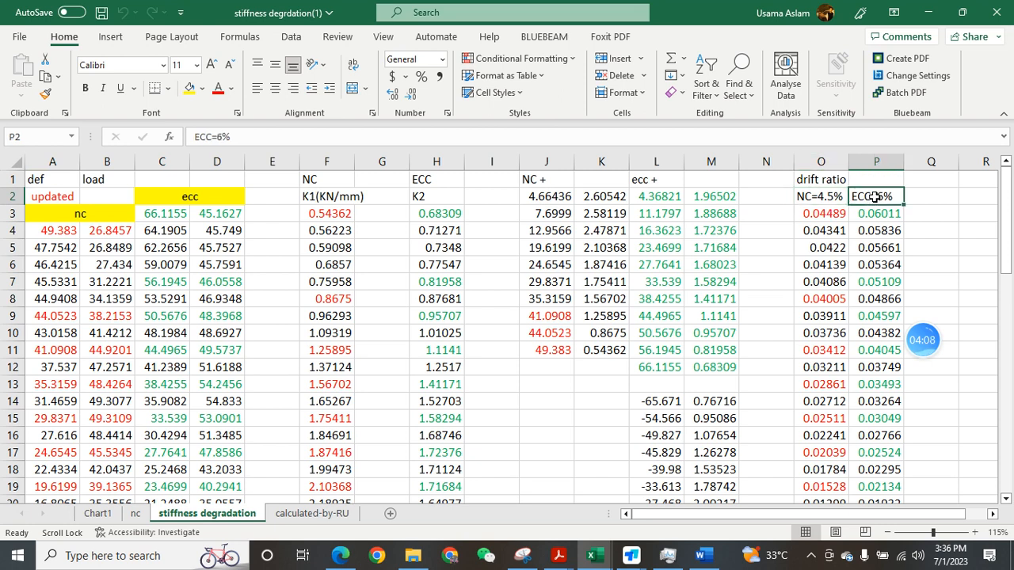
click(162, 215)
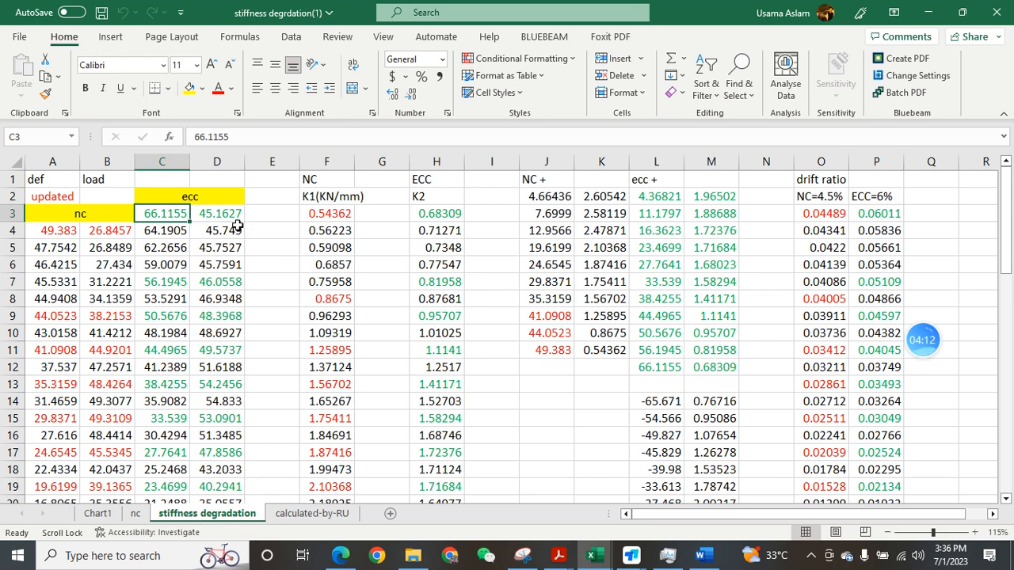
Step: Inspect the K1 and K2 stiffness columns and check the formula of the first NC stiffness value
click(309, 198)
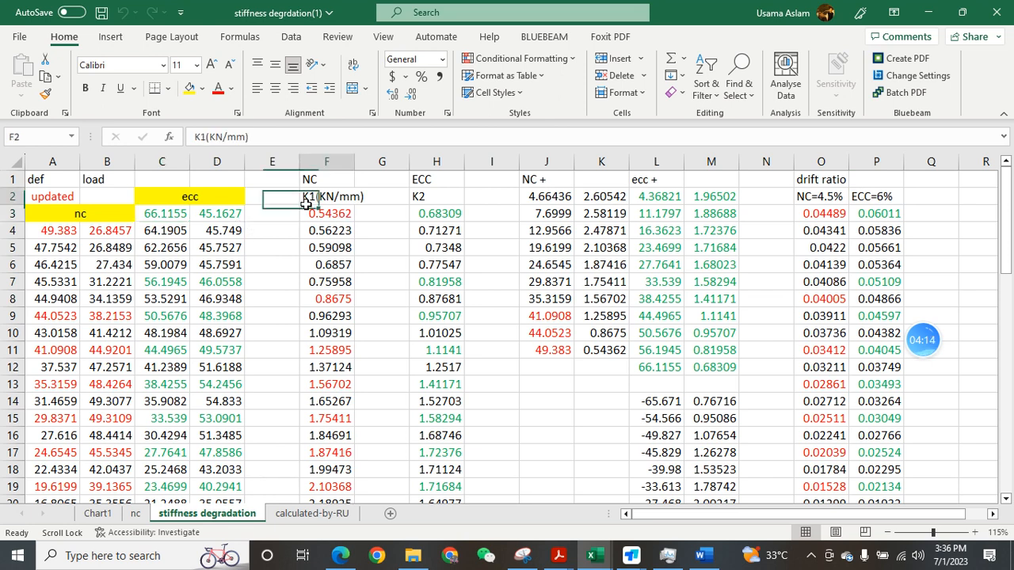
click(425, 199)
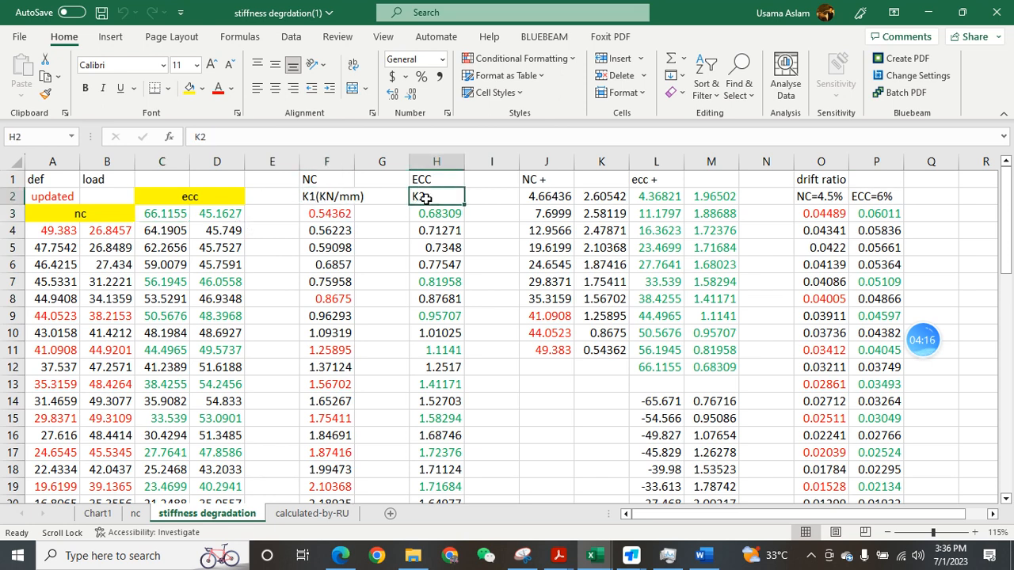
click(326, 214)
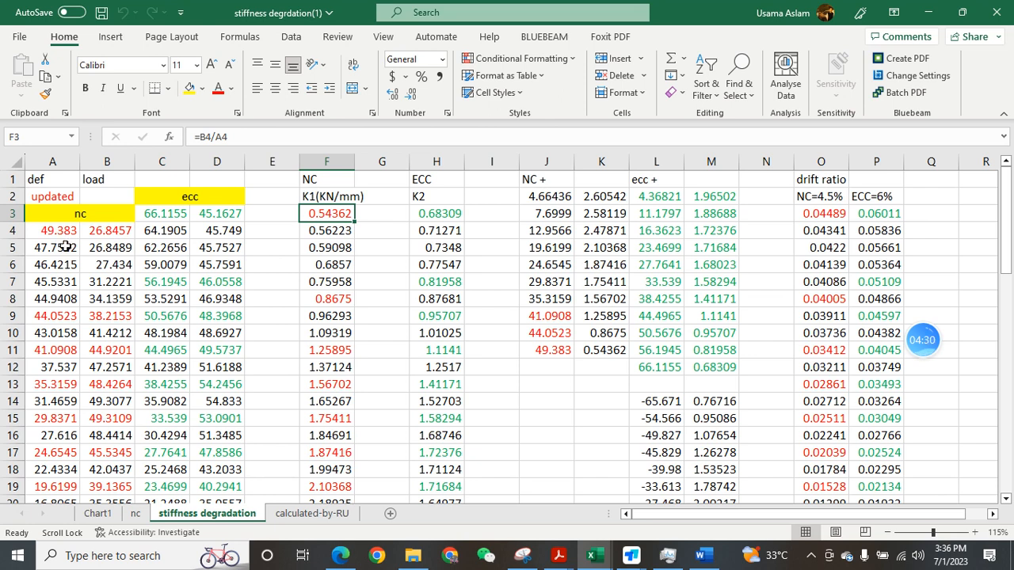
Step: Switch back to Malaysia_Paper.pdf in Acrobat and examine the cyclic loading history in Fig. 6
click(558, 555)
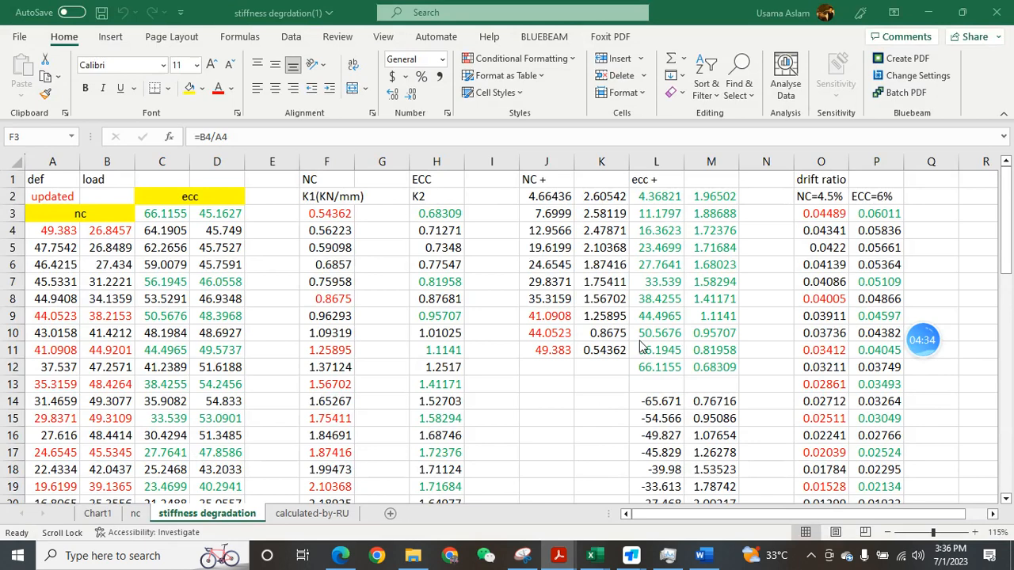
click(545, 529)
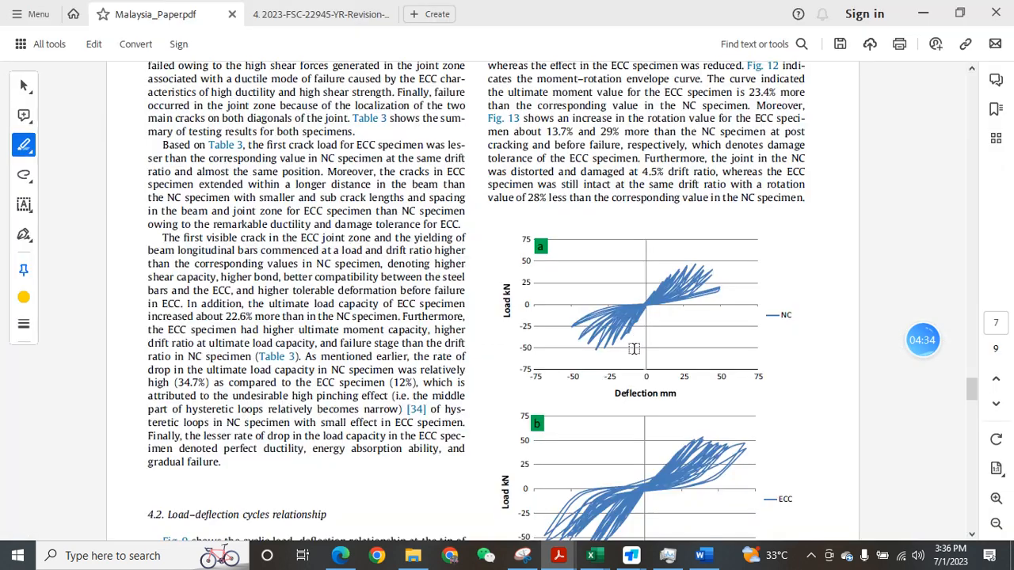
scroll(610, 400, up, 15)
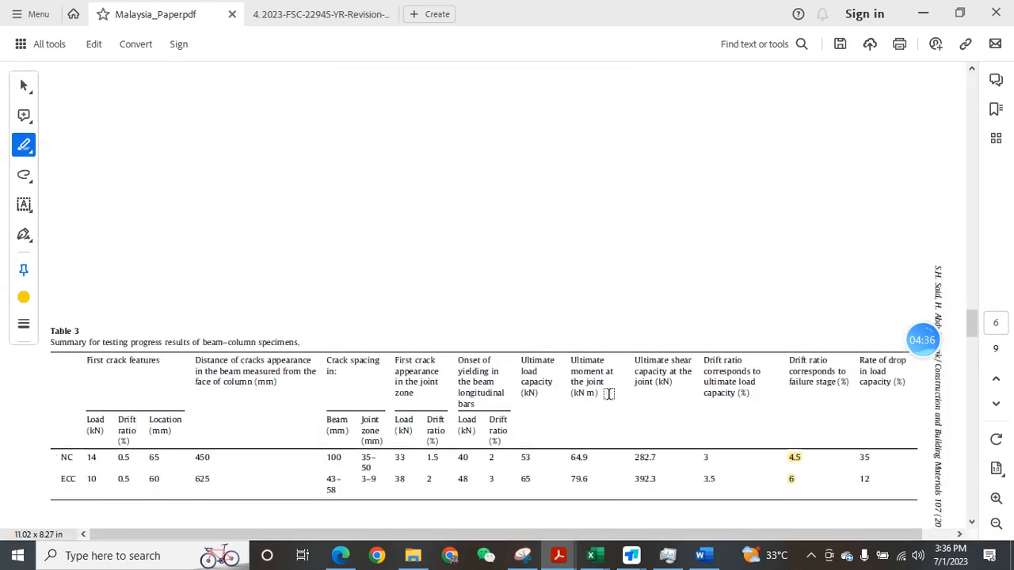
scroll(609, 392, up, 10)
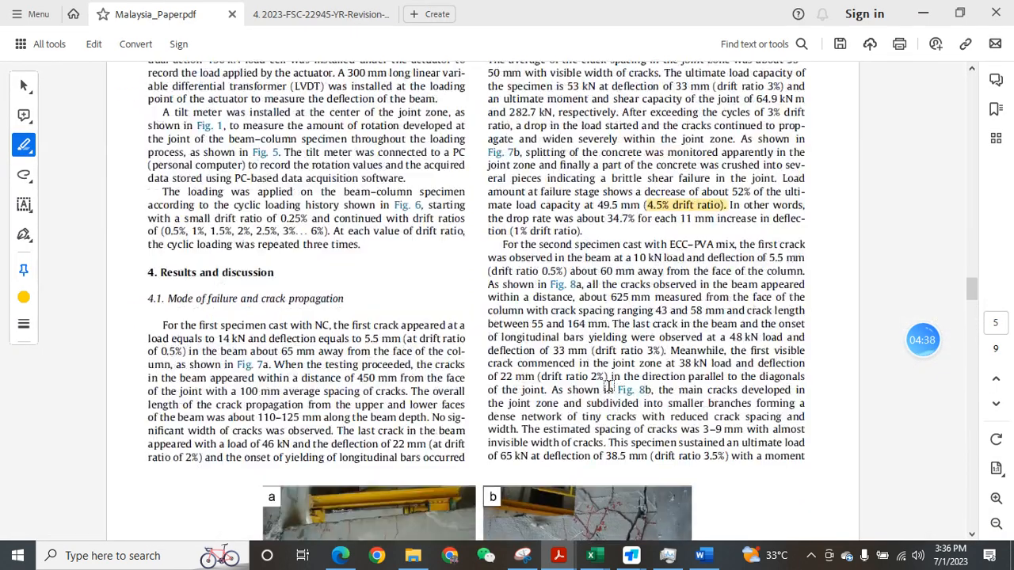
scroll(610, 385, up, 10)
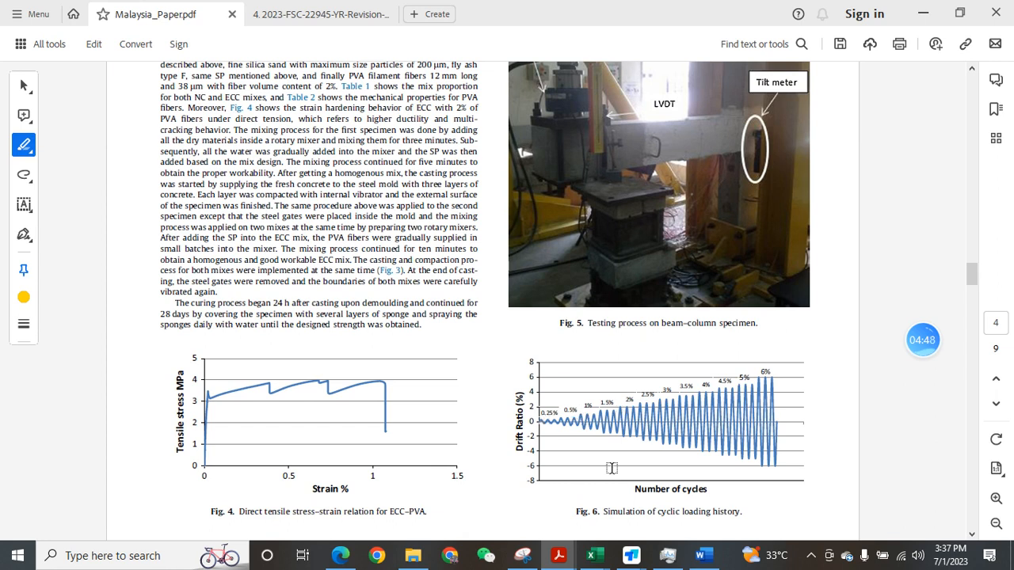
Step: Return to the stiffness degrdation(1) workbook in Excel and check the NC stiffness formulas in F3 and F8 against deflections A4 and A9
mouse_move(590, 555)
click(539, 506)
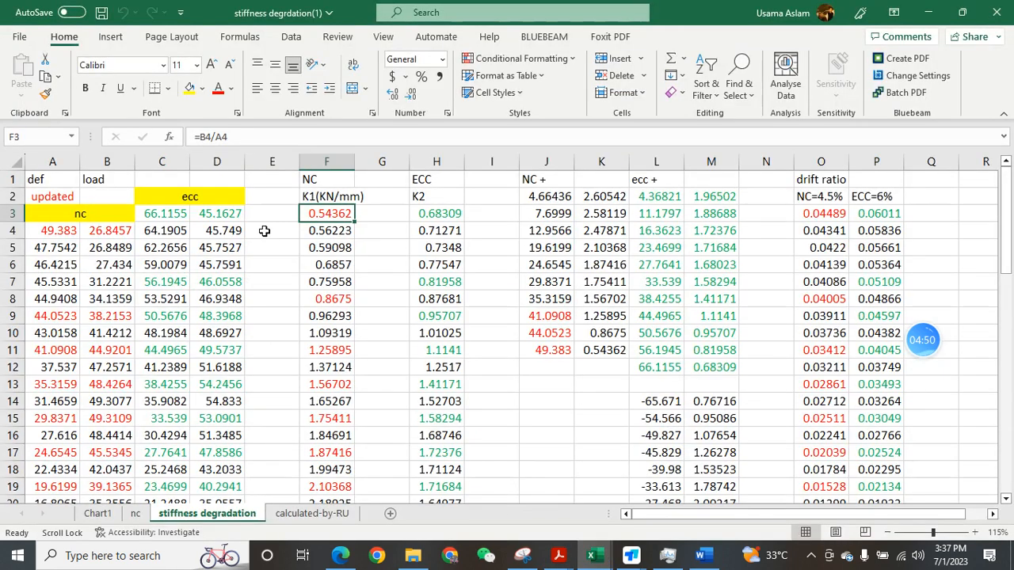
click(62, 231)
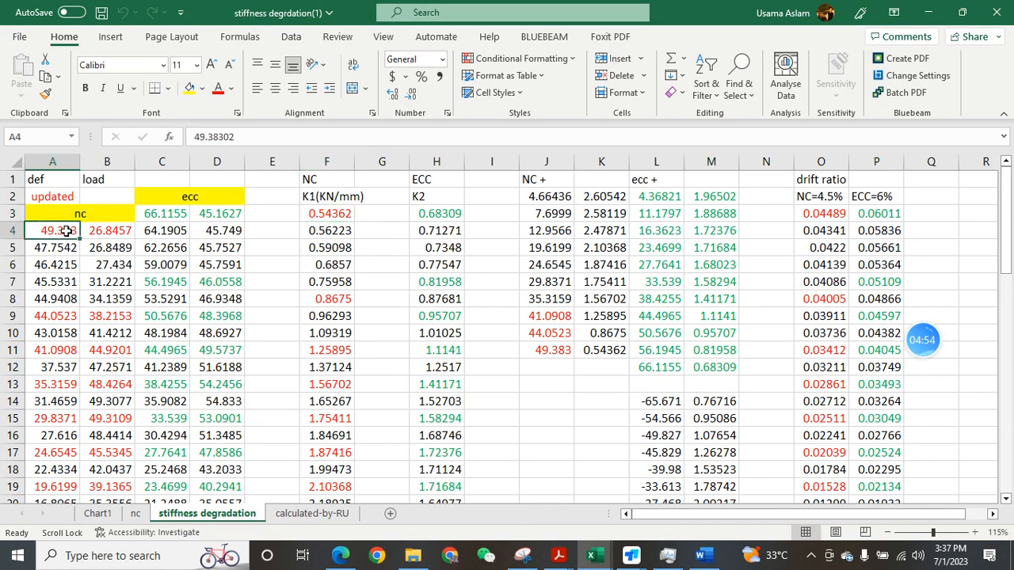
click(328, 213)
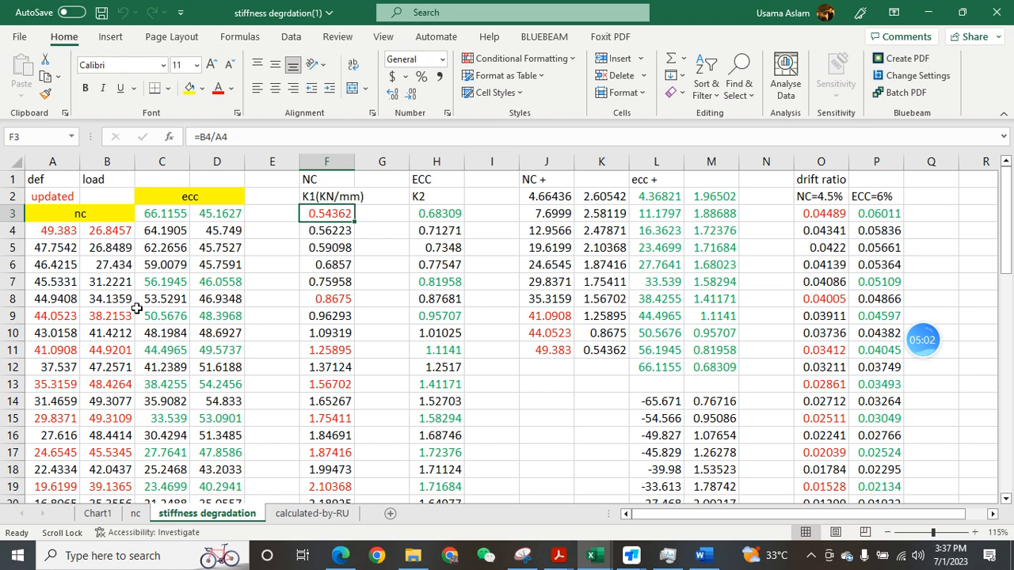
click(47, 318)
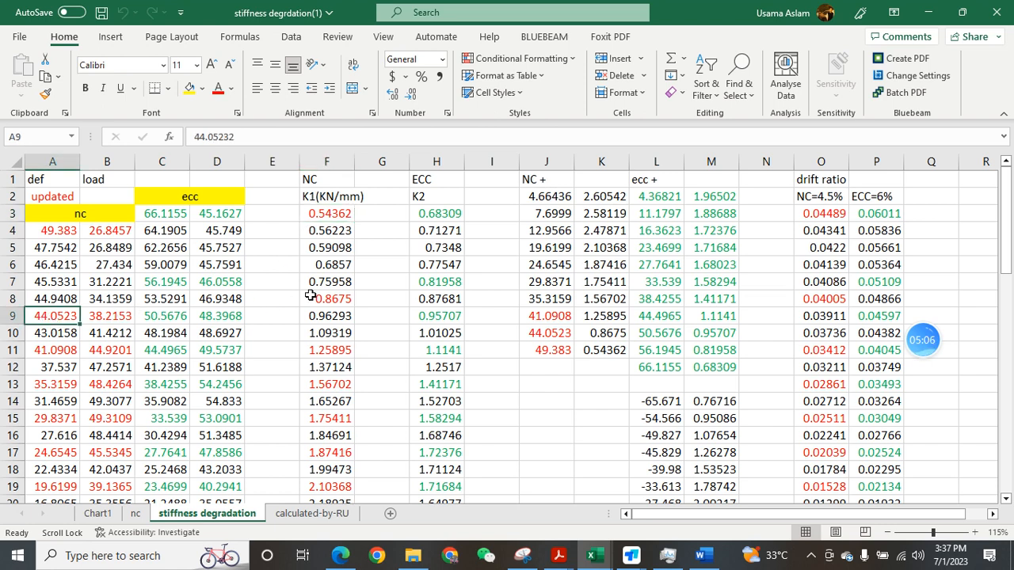
click(338, 298)
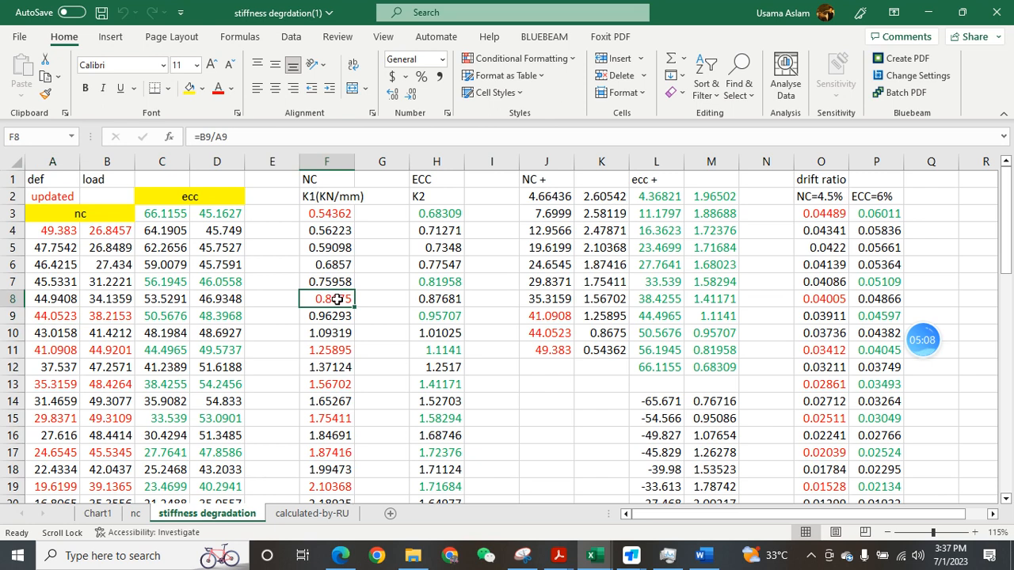
Step: Check the formulas of the red NC stiffness values in F11, F13, F15 and F19 against their deflection and load data
scroll(338, 298, down, 2)
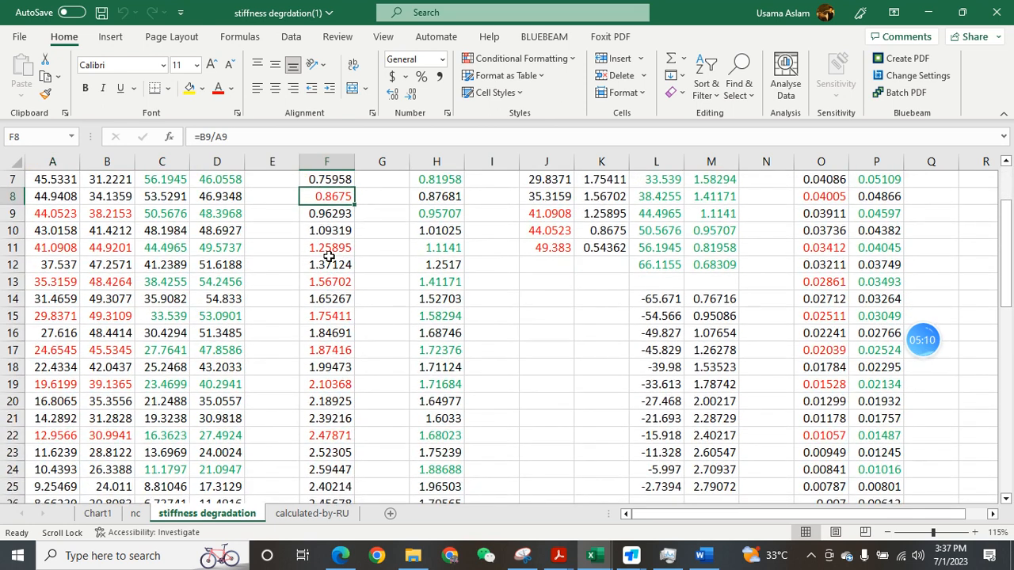
click(329, 251)
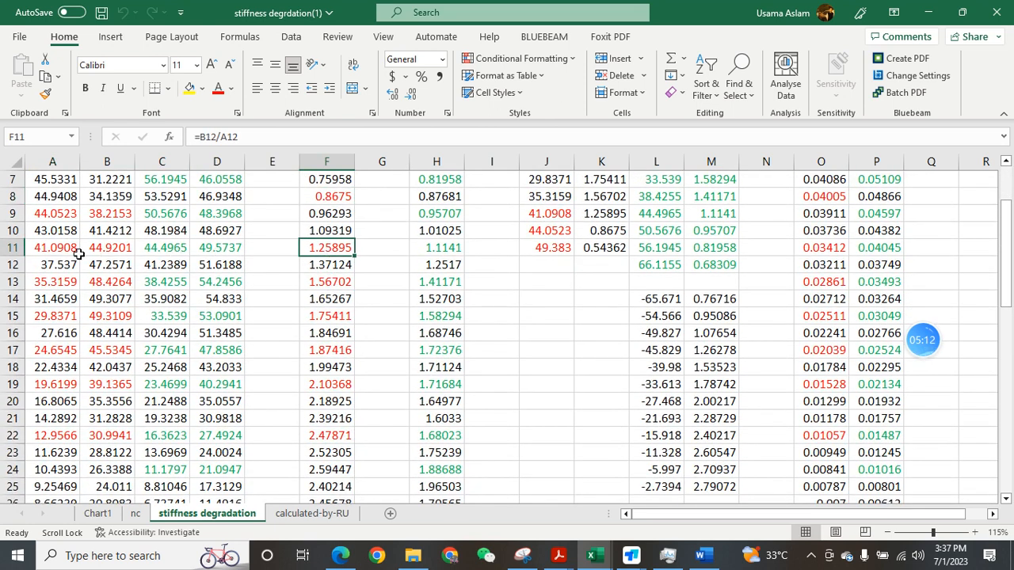
click(77, 254)
click(326, 287)
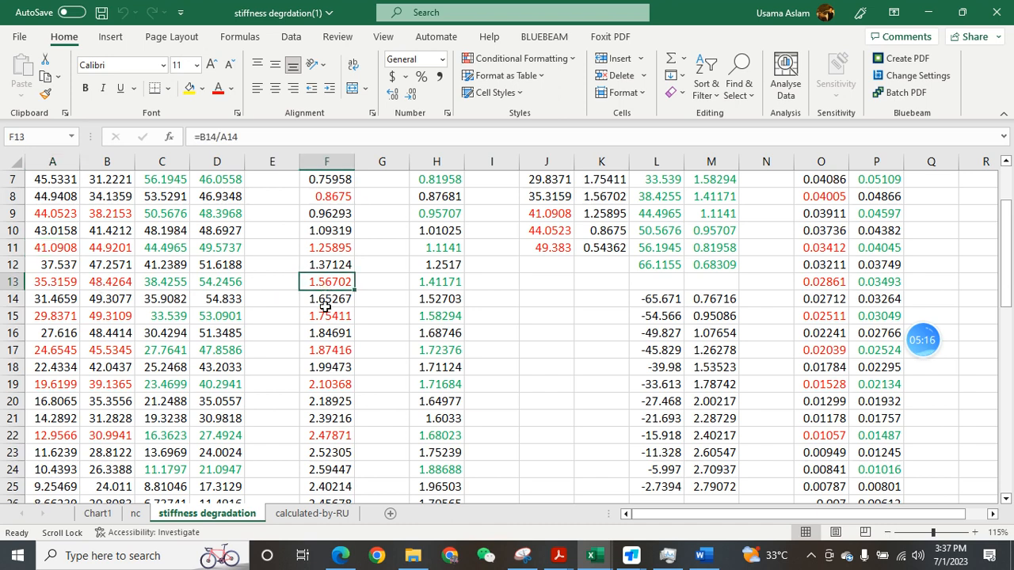
click(328, 317)
scroll(328, 316, down, 2)
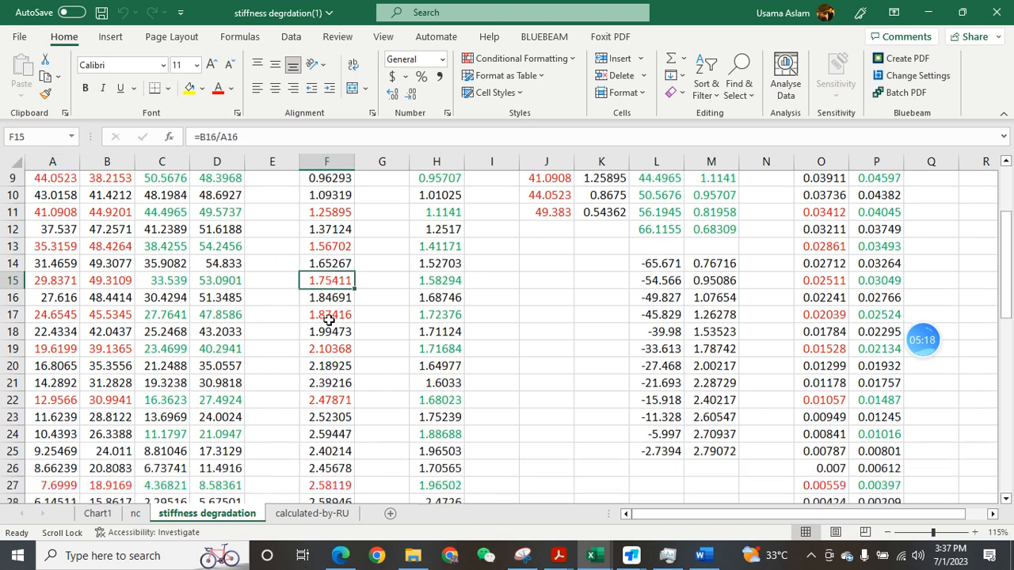
click(323, 283)
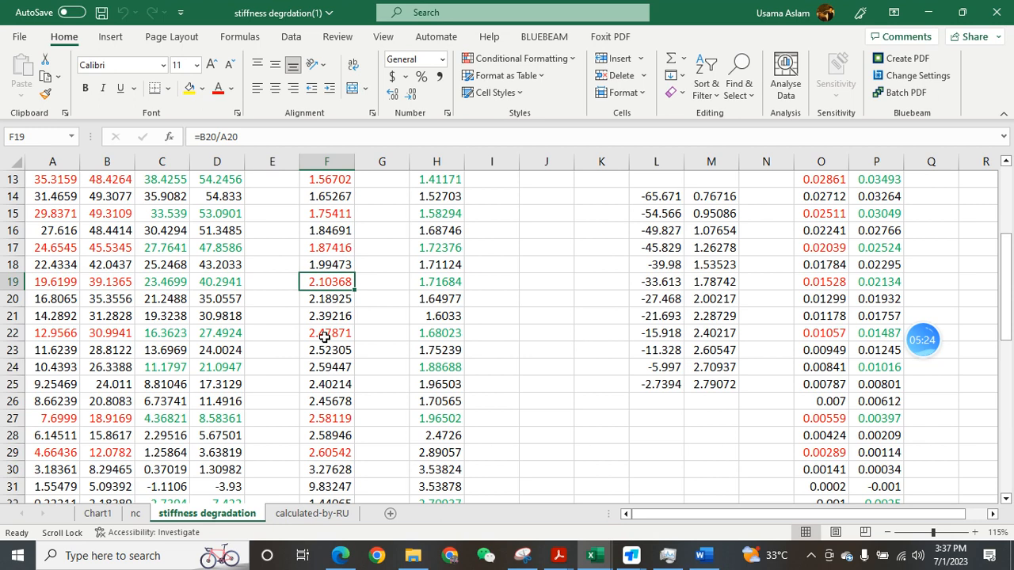
Step: Step down the NC stiffness column from F19 to F27 and check the formula there
scroll(324, 338, down, 1)
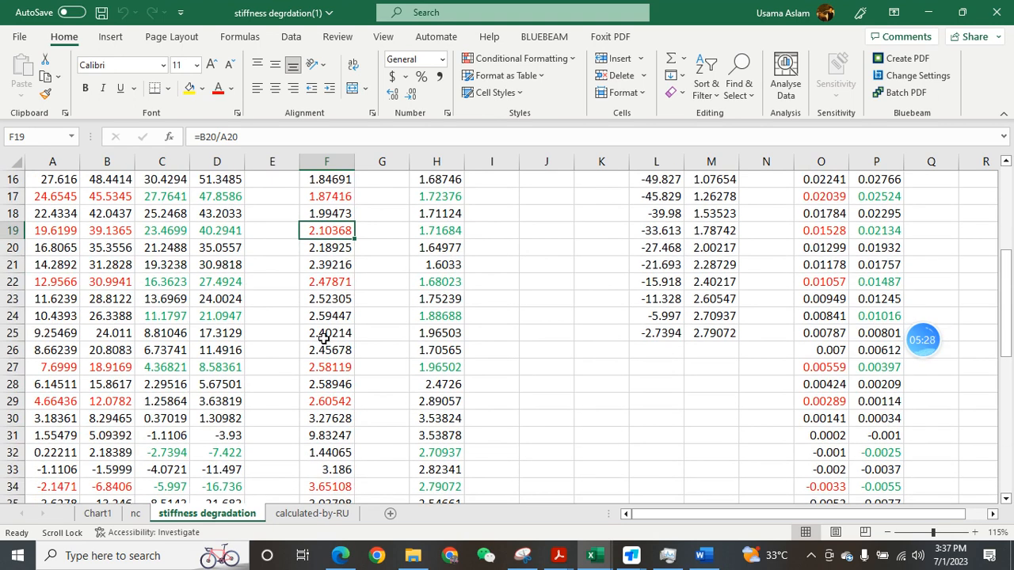
key(Down)
key(Down)
key(Down)
key(Down)
key(Down)
key(Down)
key(Down)
key(Down)
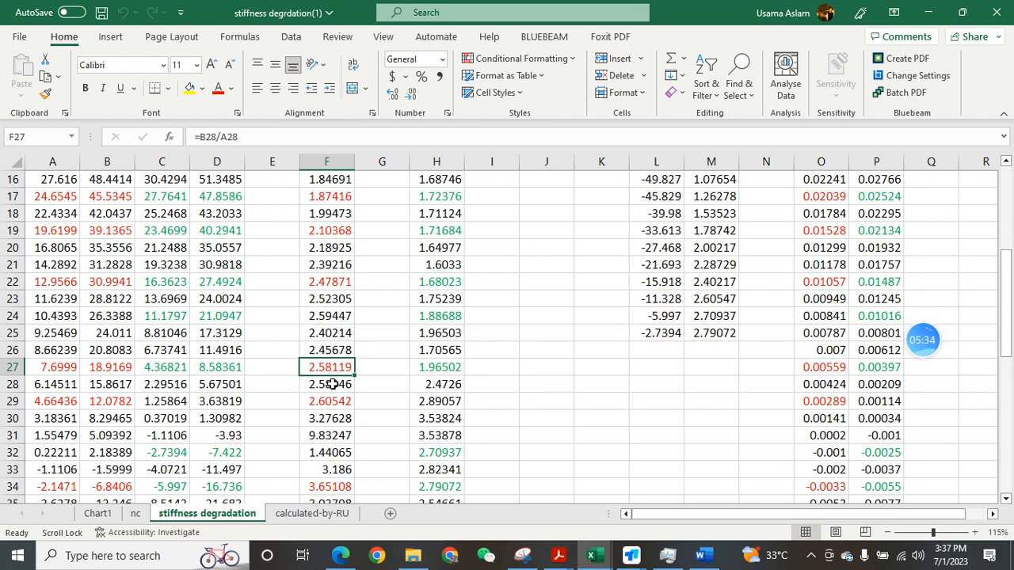
Step: Review the remaining NC and ECC stiffness values for the negative deflections down to the end of the data
scroll(332, 384, down, 3)
scroll(332, 388, down, 1)
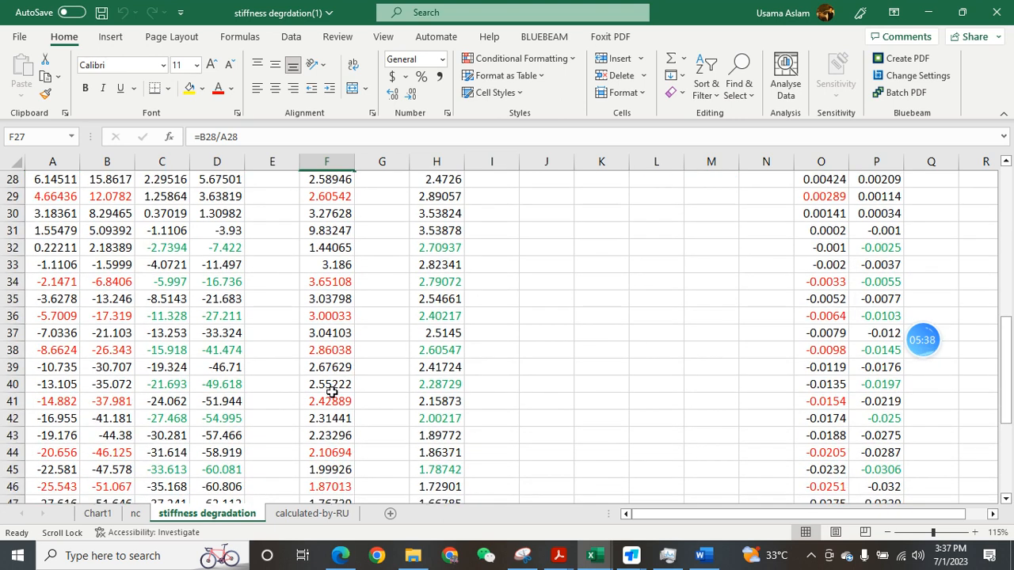
scroll(332, 392, down, 6)
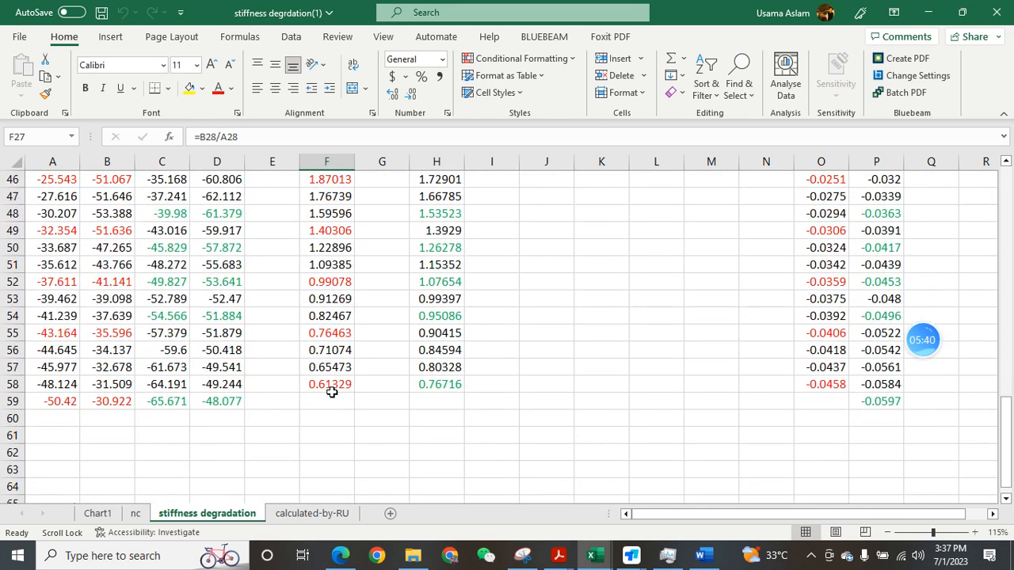
scroll(357, 375, up, 13)
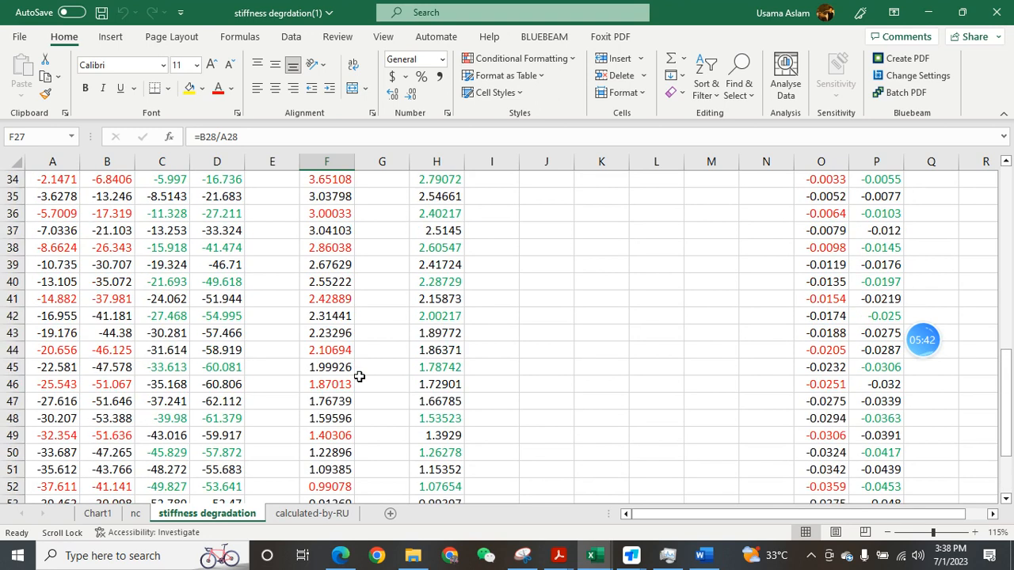
Step: Check the ECC stiffness formula in H3 against deflection C3 and load D3, and review the green ECC values down through the negative deflections
scroll(360, 376, up, 2)
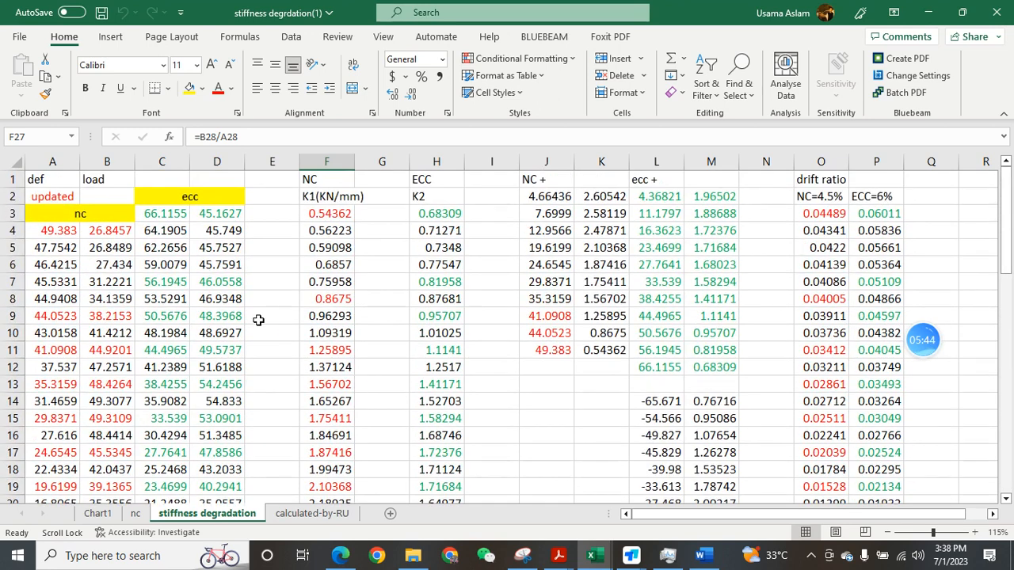
click(164, 214)
click(446, 219)
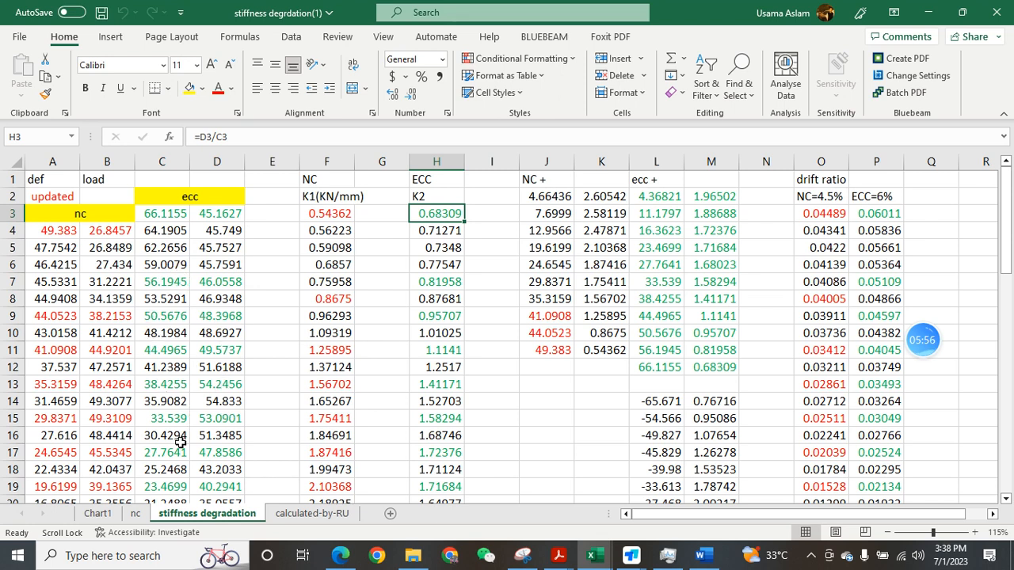
scroll(228, 430, down, 2)
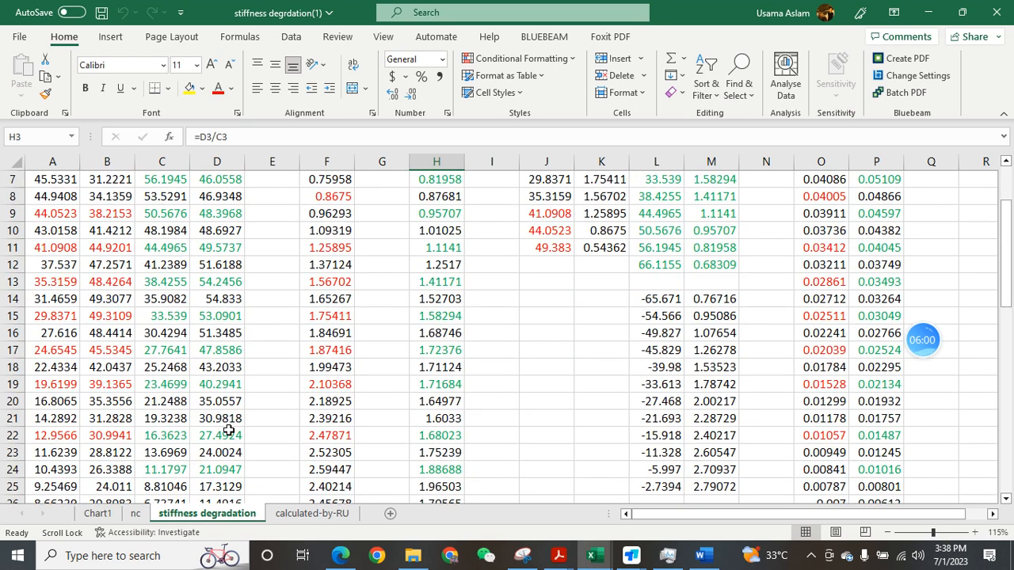
scroll(228, 430, down, 3)
scroll(228, 430, down, 9)
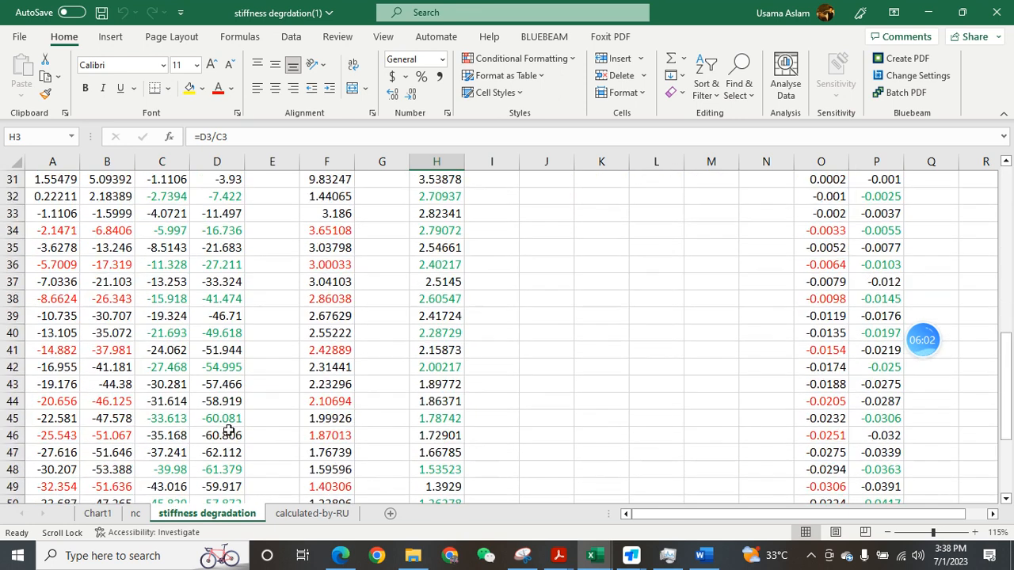
scroll(228, 430, up, 2)
scroll(229, 430, up, 14)
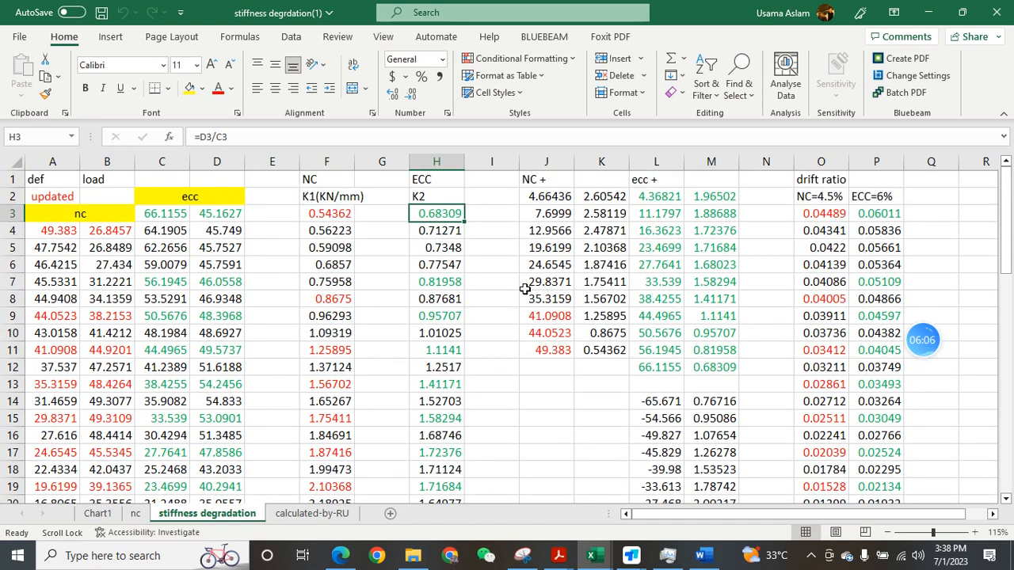
Step: Point out the red NC stiffness values in F3, F8, F11 and F13 by selecting them together, ending on ECC cell H14
click(330, 218)
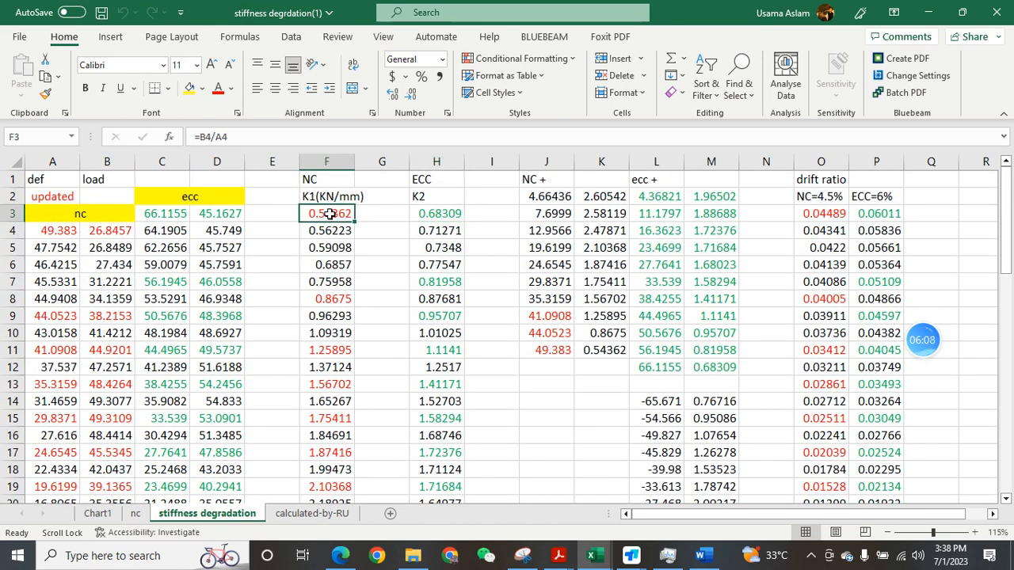
ctrl+click(339, 299)
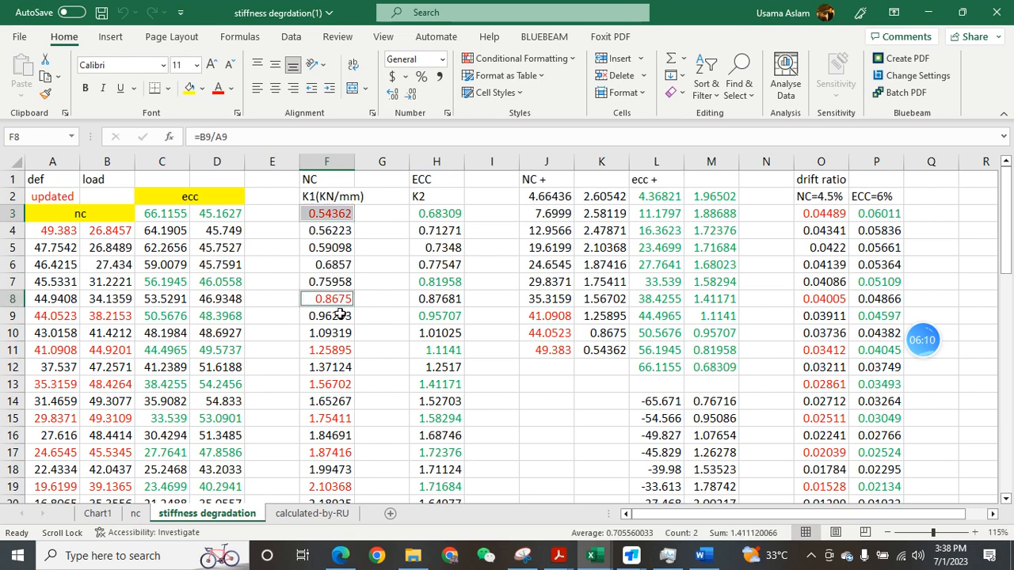
ctrl+click(337, 351)
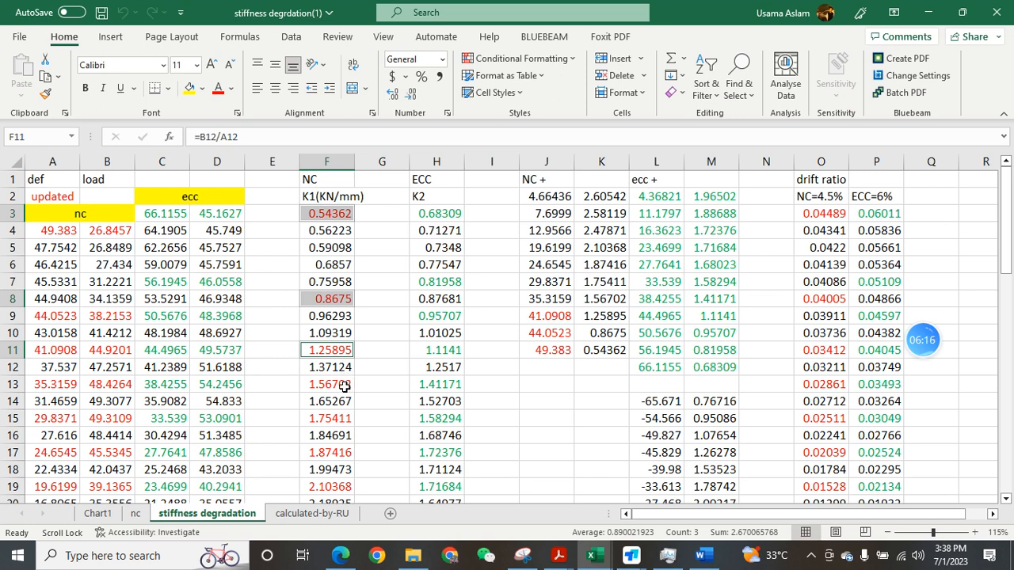
ctrl+click(343, 386)
click(462, 401)
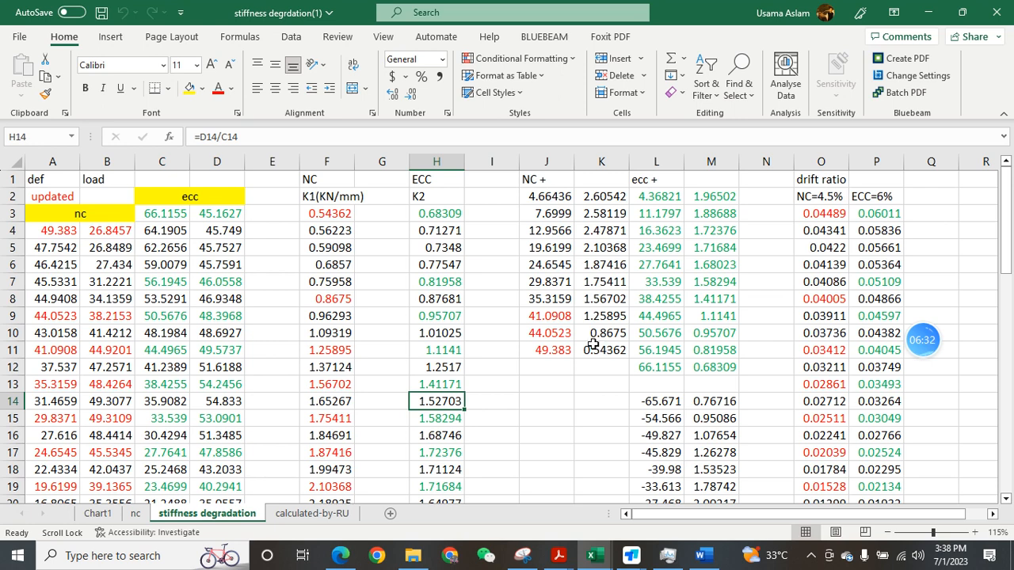
Step: Examine the collected positive-side deflection and stiffness pairs for NC in J2:K11 and for ECC starting at L2:M2
click(544, 198)
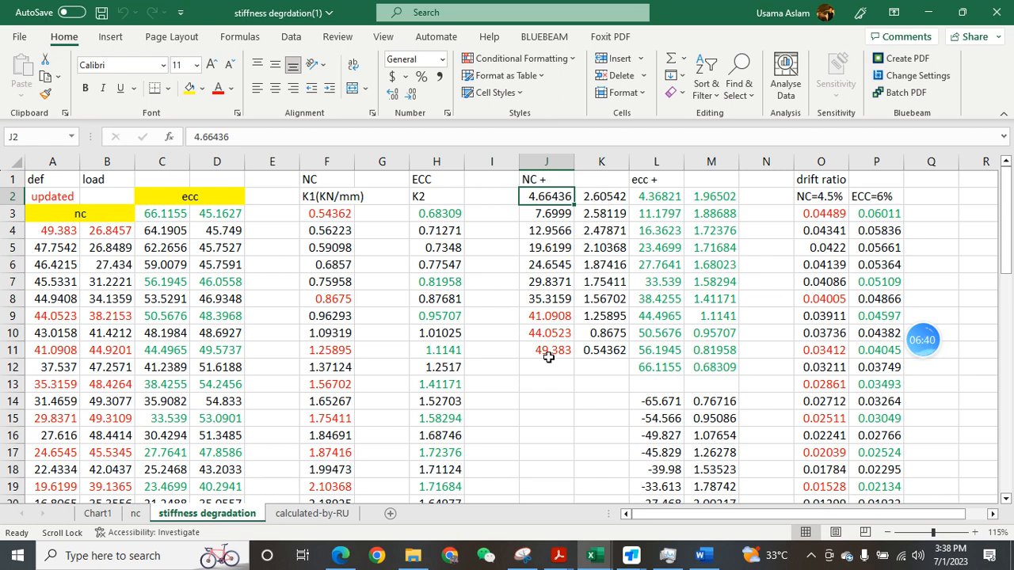
click(602, 358)
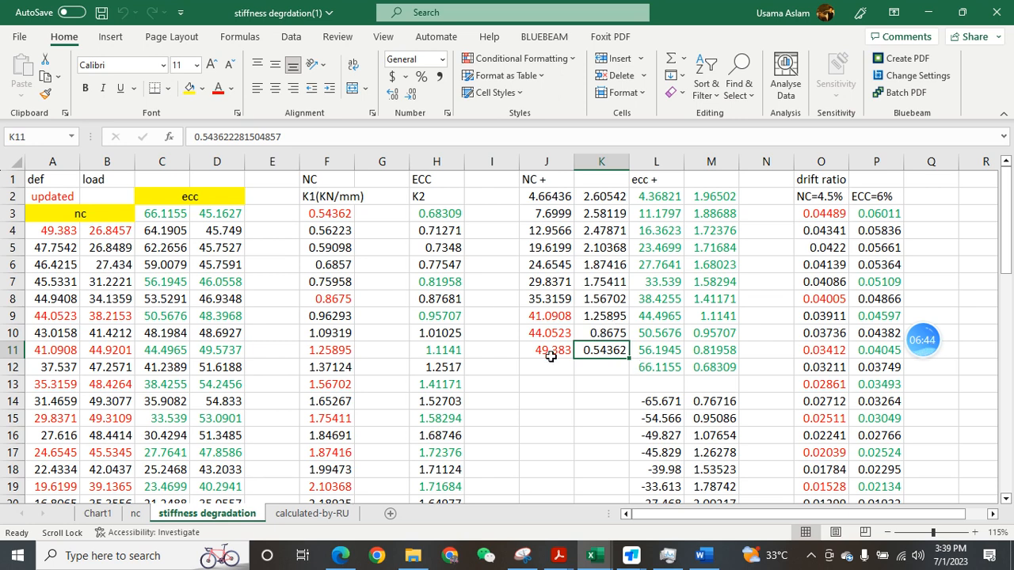
drag(551, 357, 555, 198)
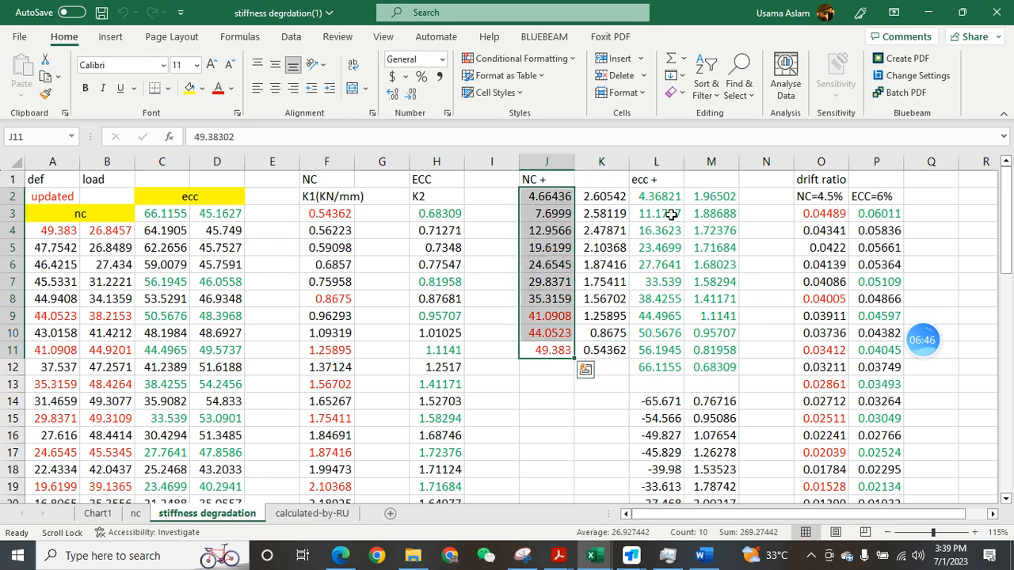
drag(657, 196, 712, 232)
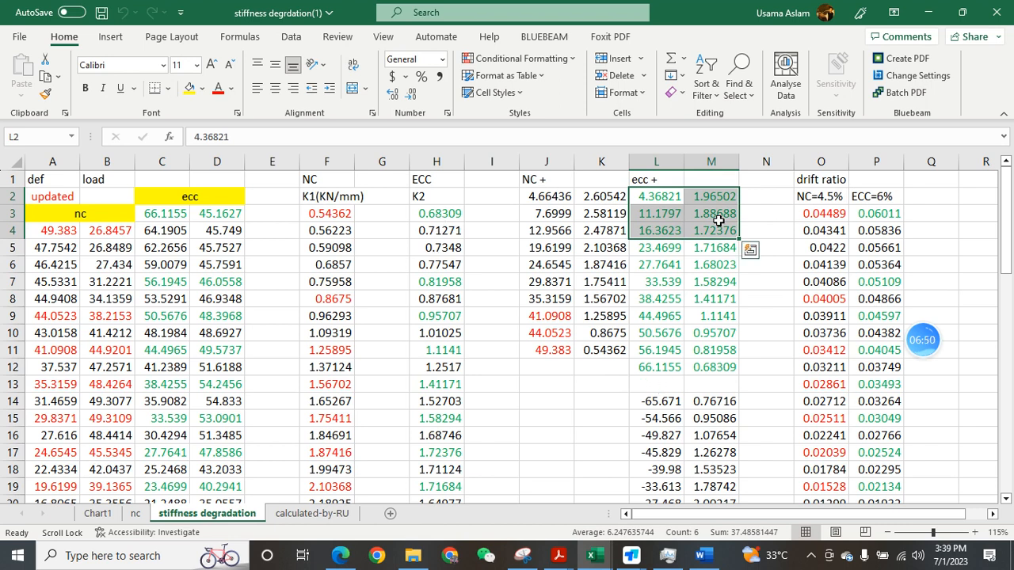
click(713, 196)
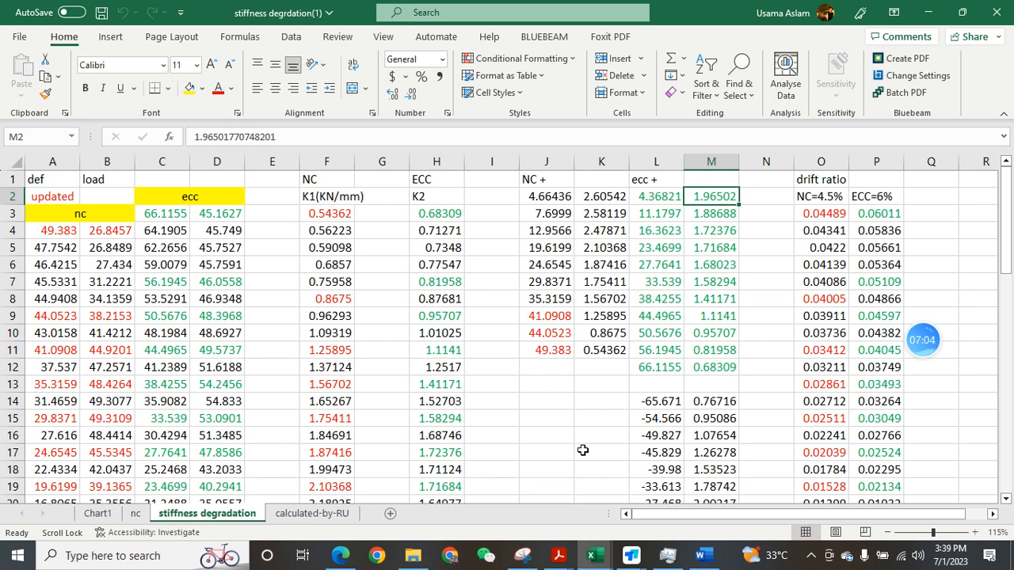
Step: Switch to the ToDesk remote desktop session where the OriginPro stiffness project is open
click(630, 556)
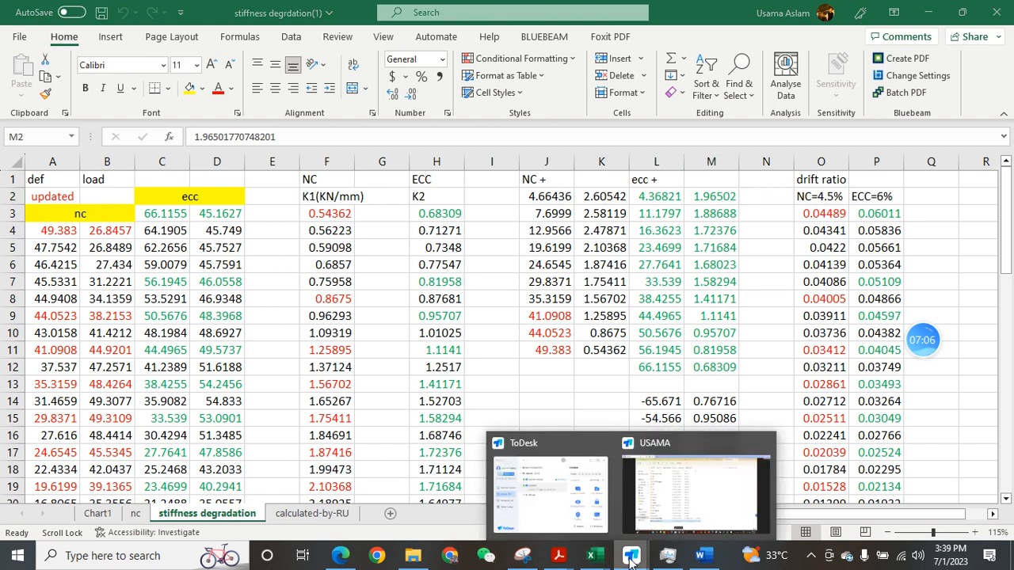
click(662, 503)
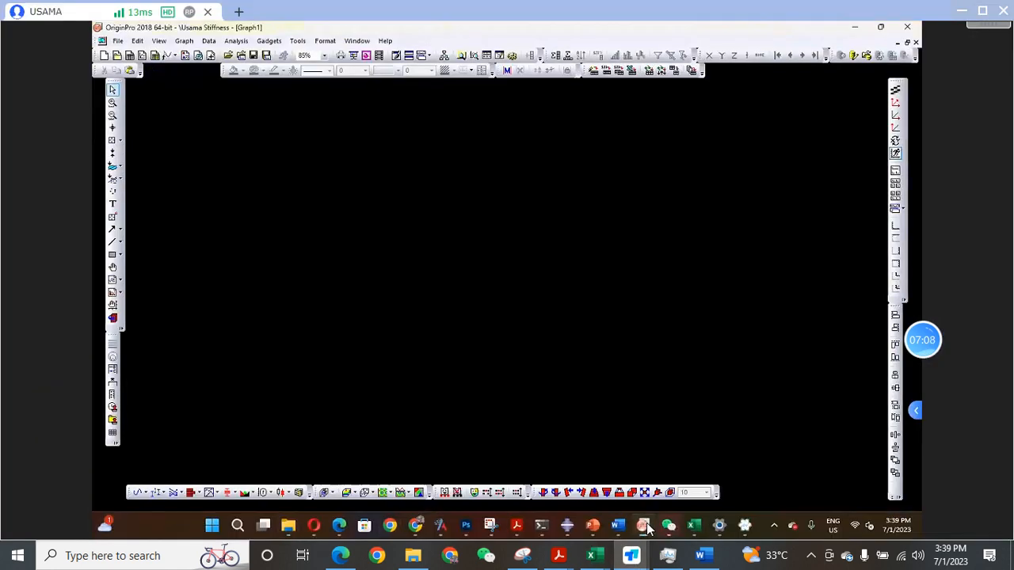